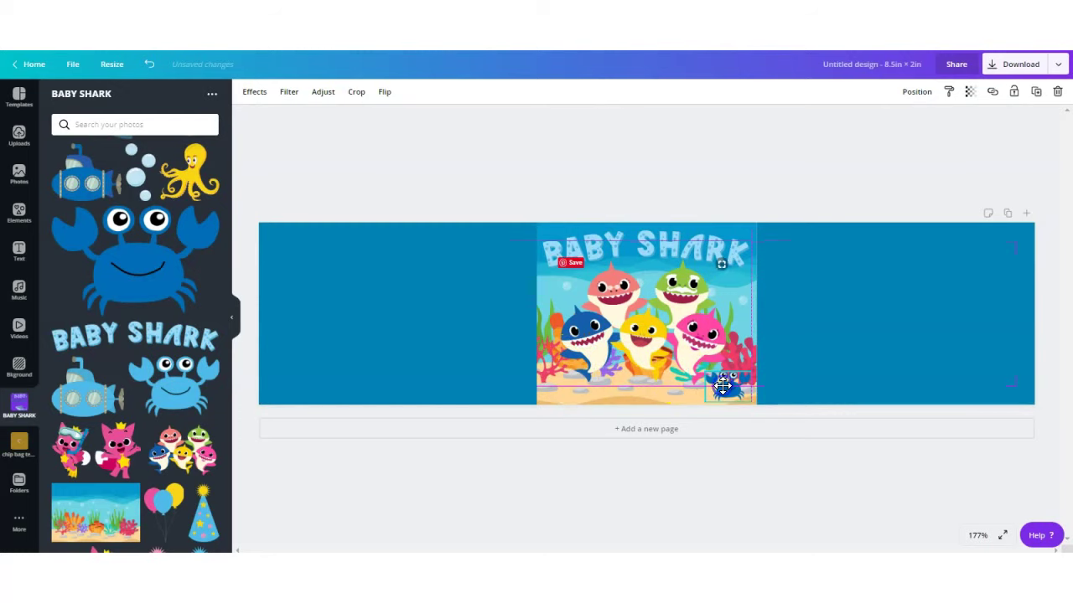
Add the Nutrition Facts label from the chip bag template folder, enlarge it and place it on the label's right blue panel.
scroll(228, 346, "up", 5)
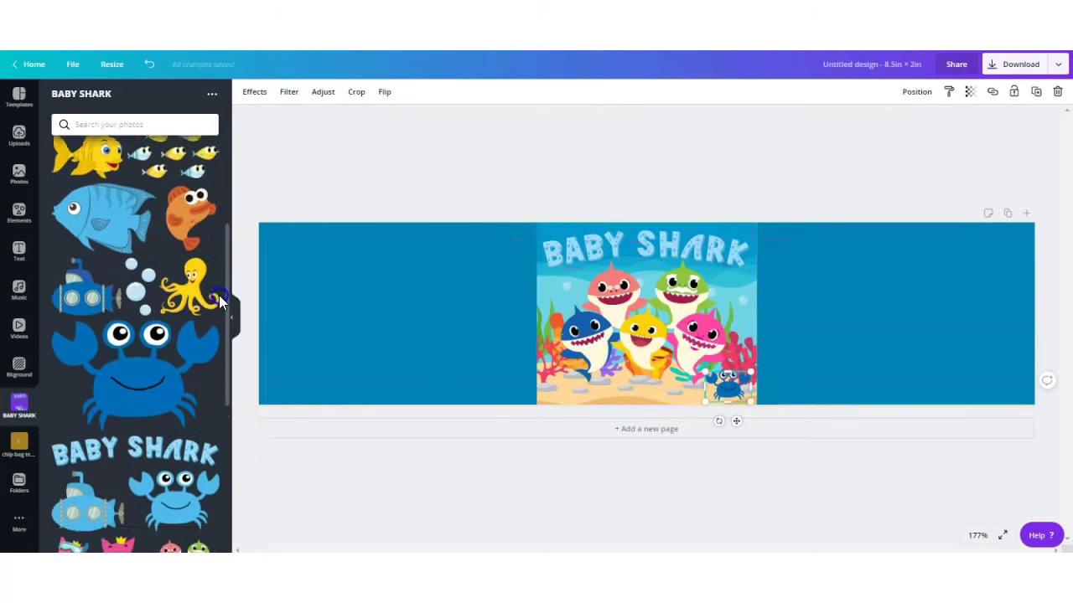
scroll(229, 352, "down", 5)
scroll(235, 376, "up", 2)
left_click(19, 444)
left_click(72, 478)
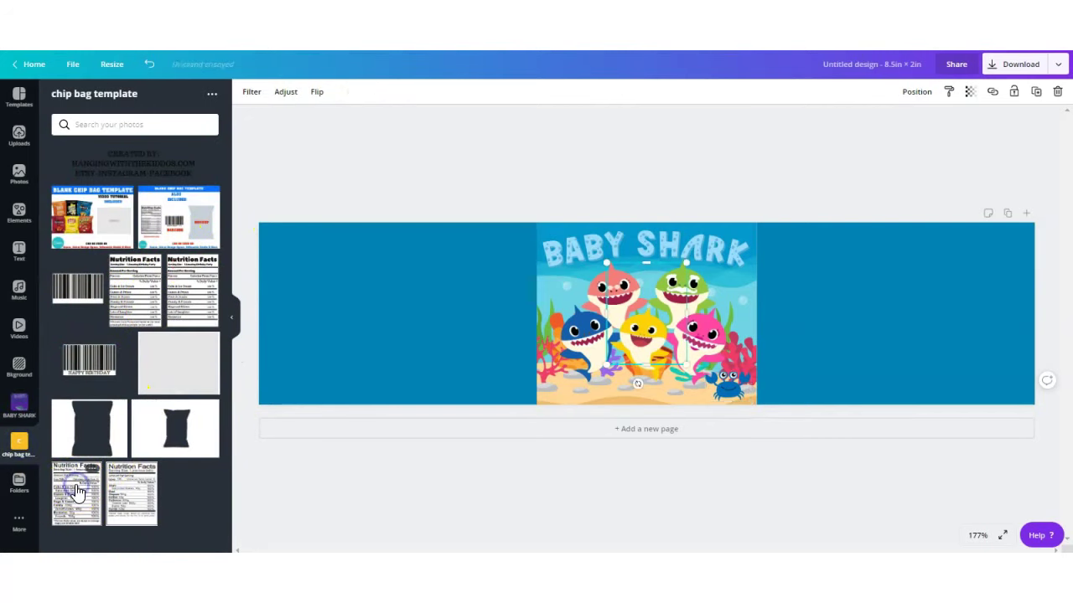
left_click_drag(871, 269, 846, 323)
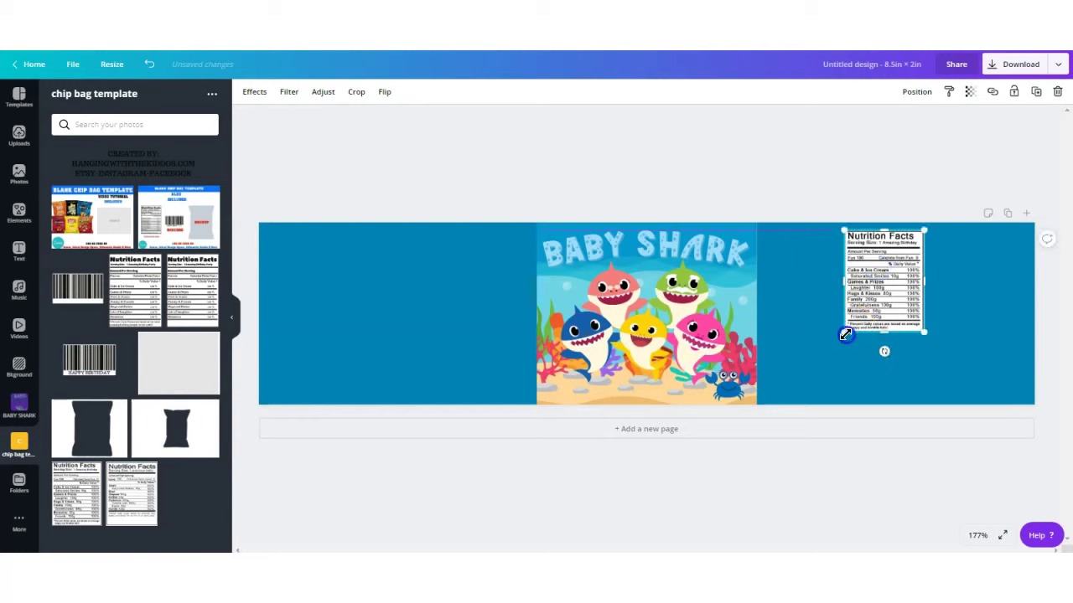
left_click_drag(834, 371, 828, 406)
left_click_drag(861, 321, 884, 315)
Add the HAPPY BIRTHDAY barcode, enlarge it and position it on the left blue panel.
left_click(89, 360)
left_click_drag(669, 314, 402, 319)
left_click_drag(475, 400, 483, 414)
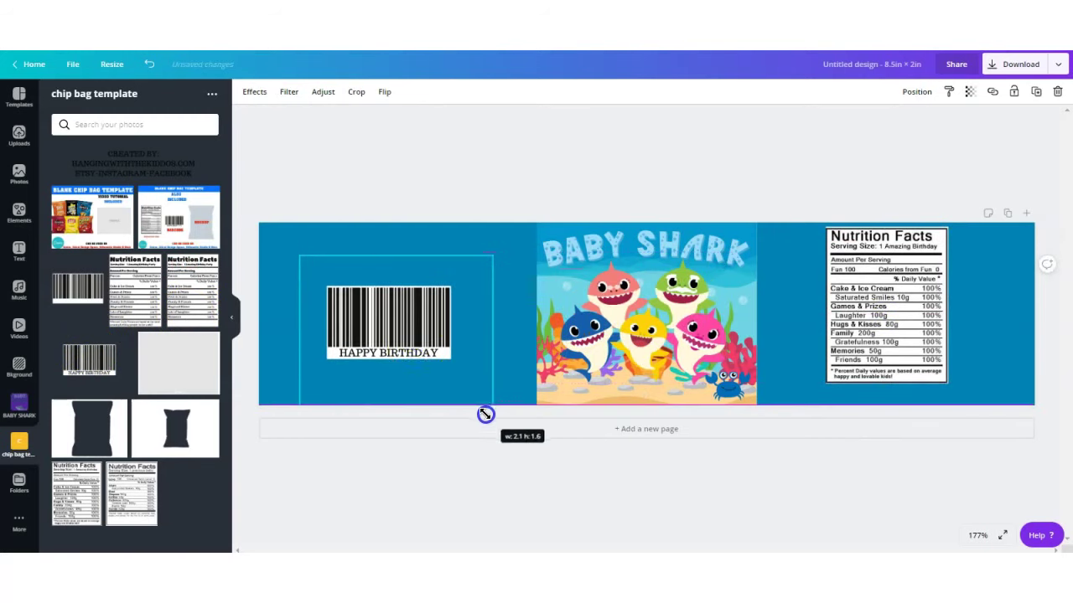
left_click_drag(408, 338, 411, 336)
Add the CREATED BY credit text graphic, shrink it and place it beneath the barcode.
left_click(162, 166)
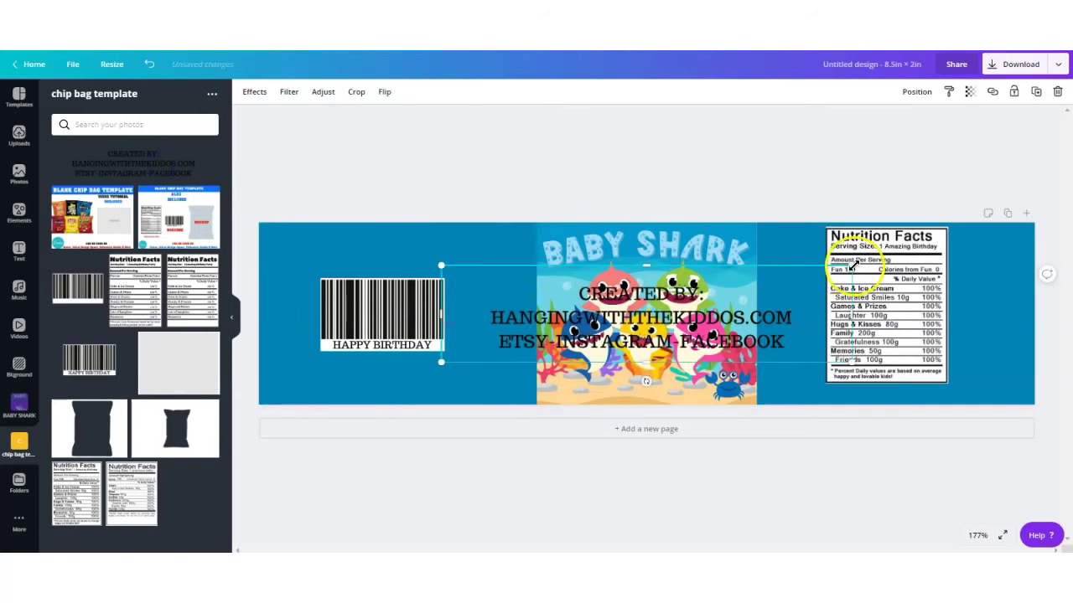
left_click_drag(714, 310, 651, 329)
left_click_drag(522, 339, 383, 371)
left_click(448, 192)
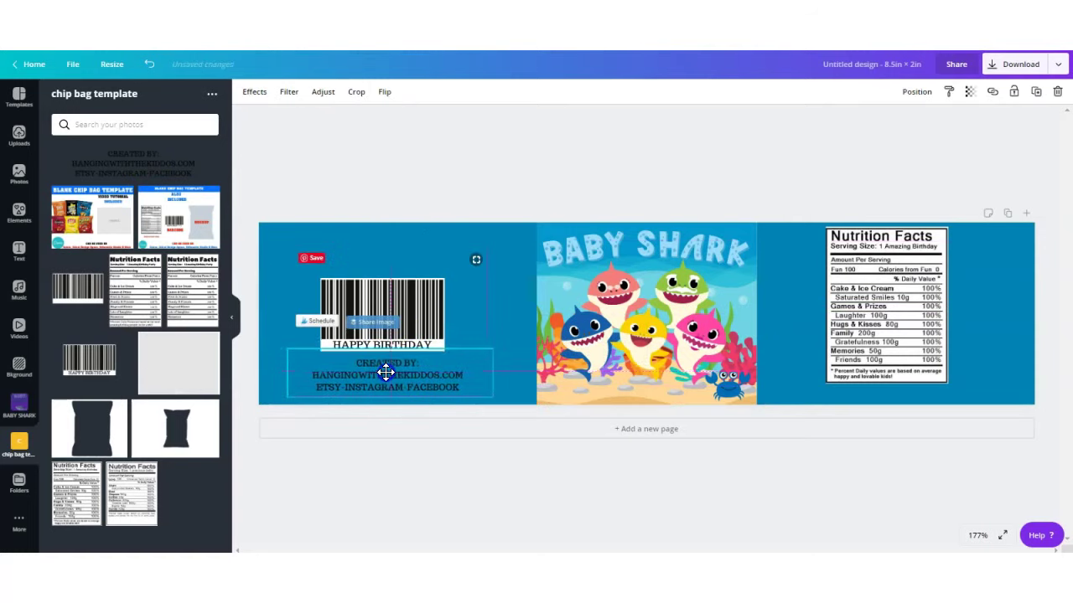
left_click(395, 180)
Add the school of small fish from the BABY SHARK folder, shrink it and place it in the design's upper-left corner.
left_click(19, 409)
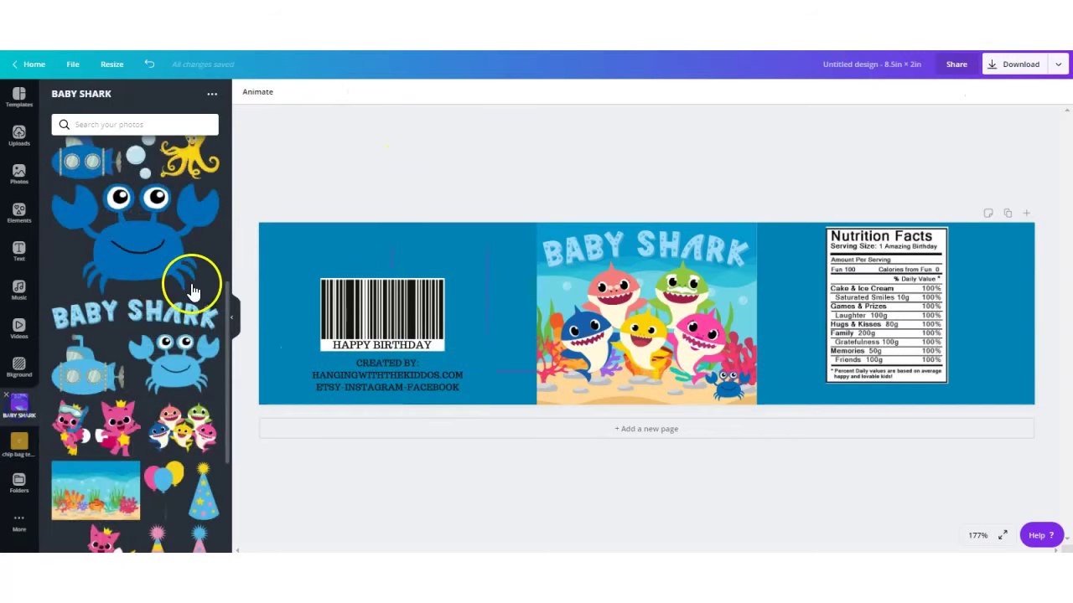
left_click_drag(229, 365, 238, 234)
left_click(176, 318)
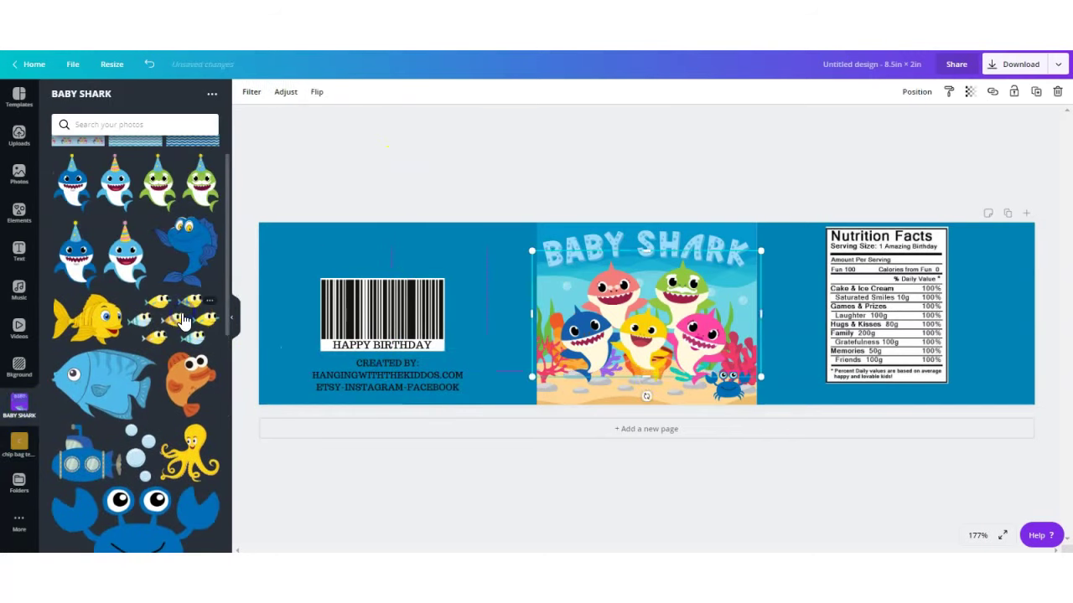
left_click_drag(486, 283, 371, 302)
left_click_drag(443, 227, 280, 267)
left_click(277, 335)
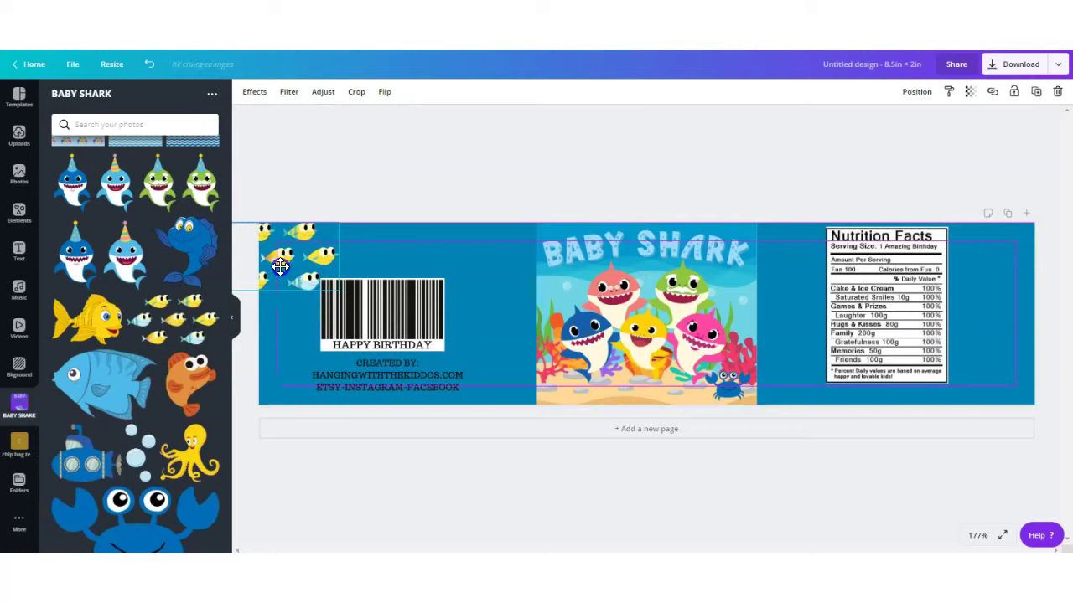
Shift the barcode and credit text slightly right, and enlarge the school of fish in the corner a little.
left_click_drag(392, 314, 408, 308)
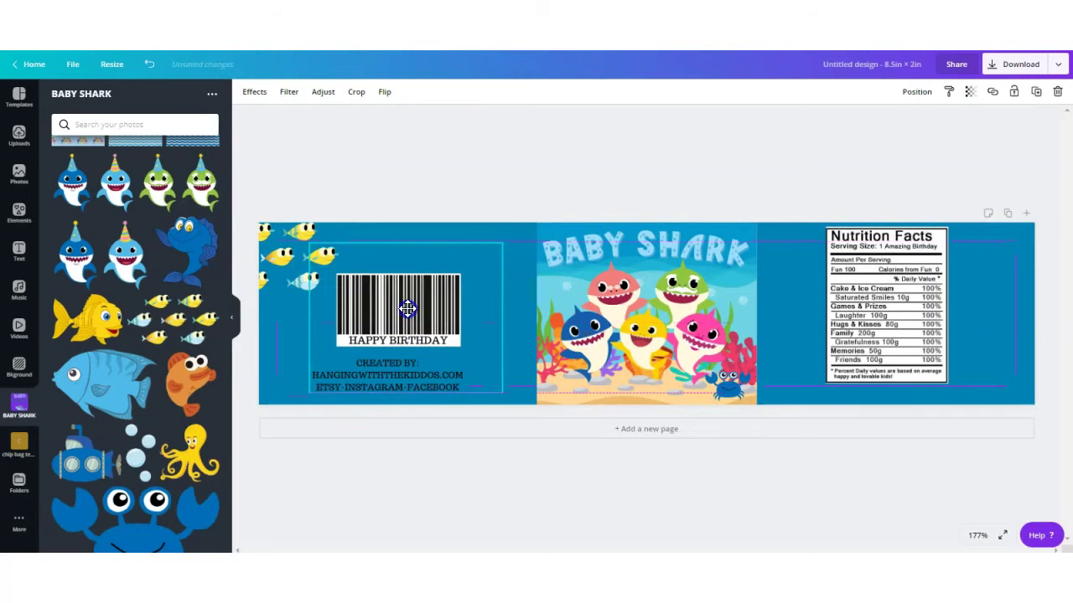
left_click_drag(385, 388, 403, 386)
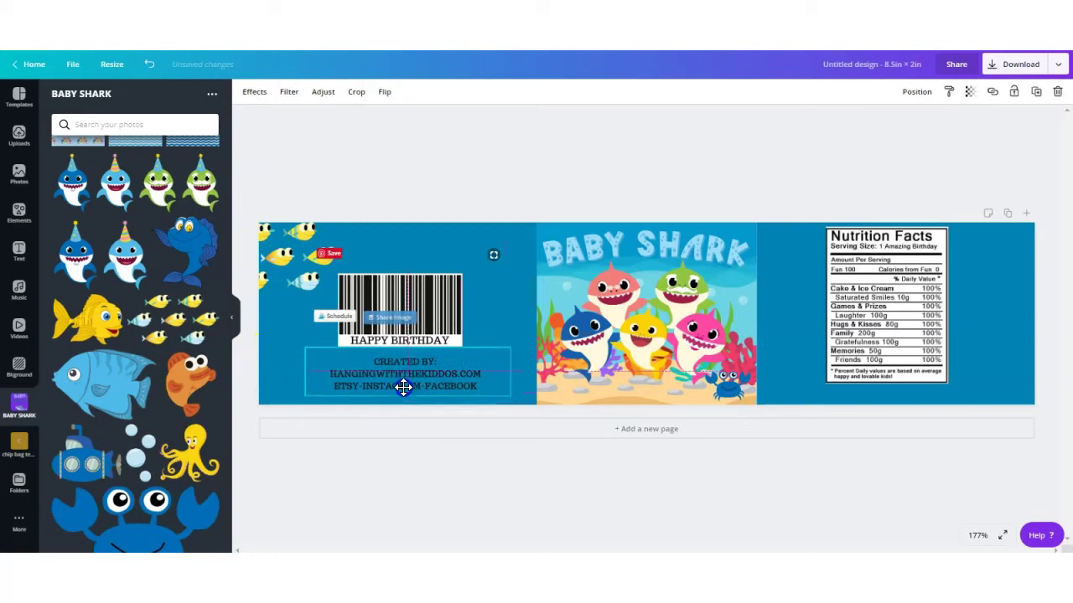
left_click(421, 289)
left_click_drag(418, 309, 416, 310)
left_click(293, 266)
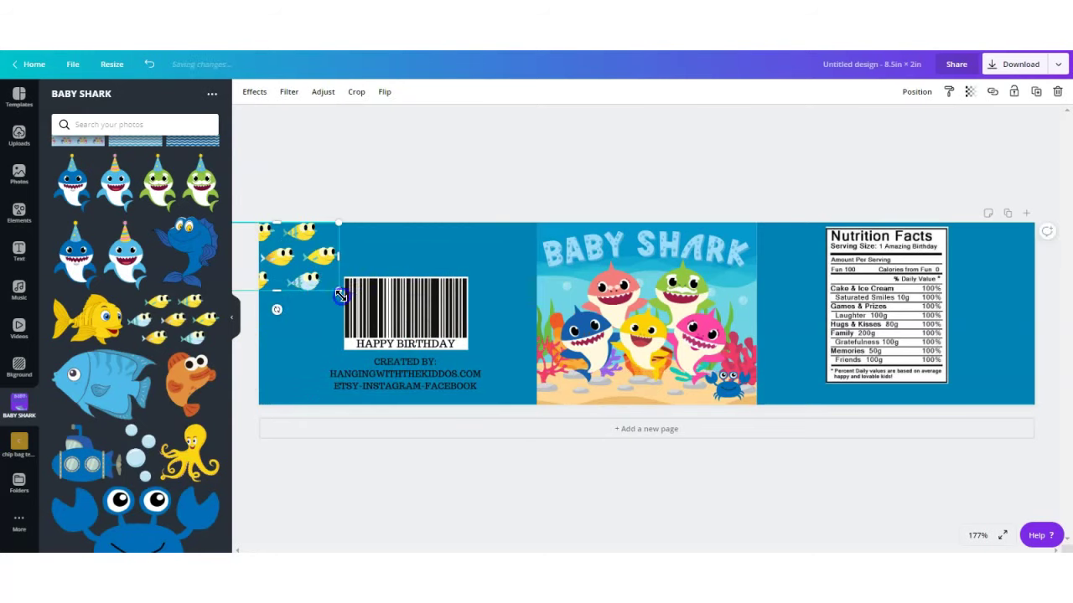
left_click_drag(350, 301, 355, 303)
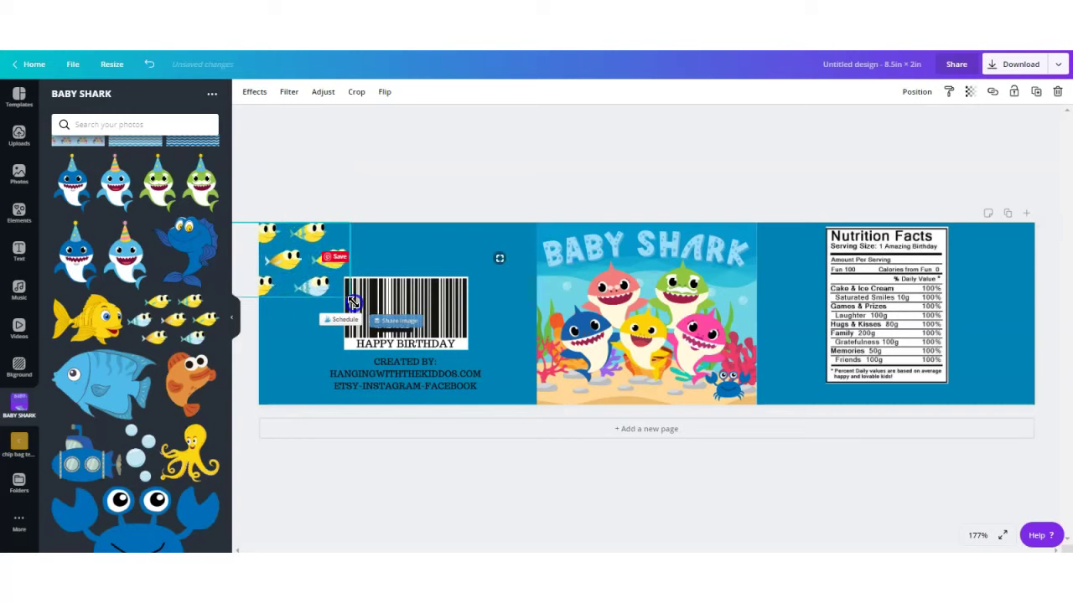
Duplicate the school of fish, flip the copy horizontally and place it at the design's right edge beside the Nutrition Facts label.
left_click(1039, 93)
left_click_drag(807, 347, 1020, 333)
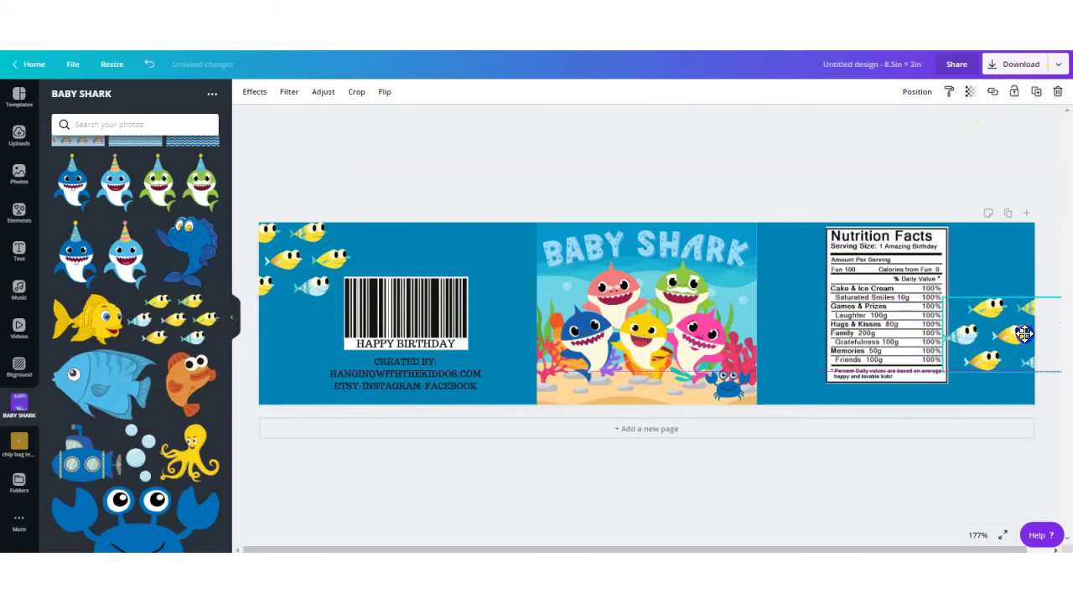
left_click(384, 94)
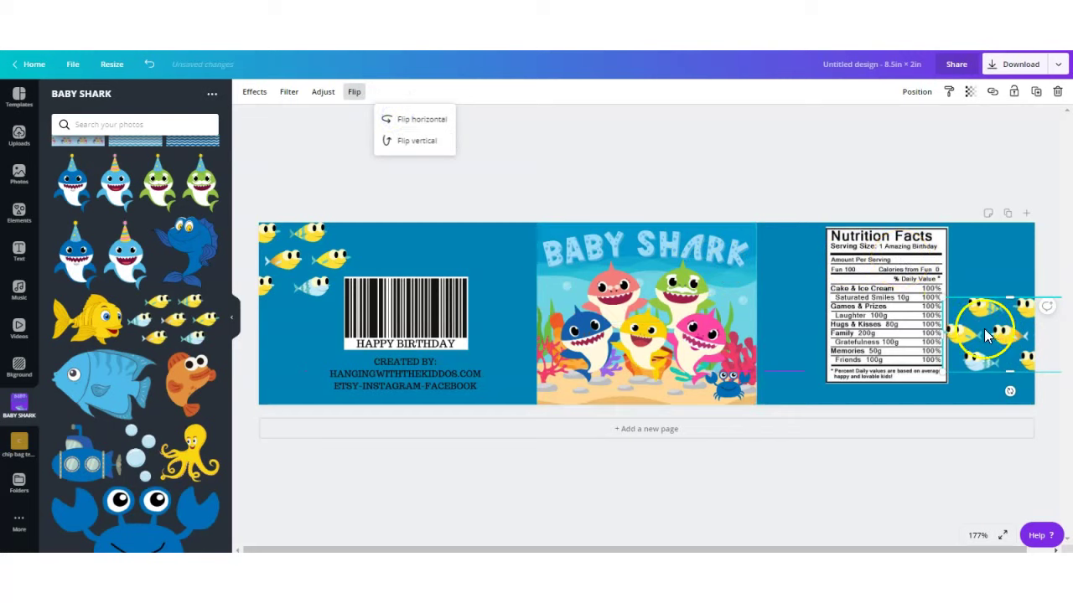
left_click(398, 115)
left_click_drag(1013, 336, 1013, 323)
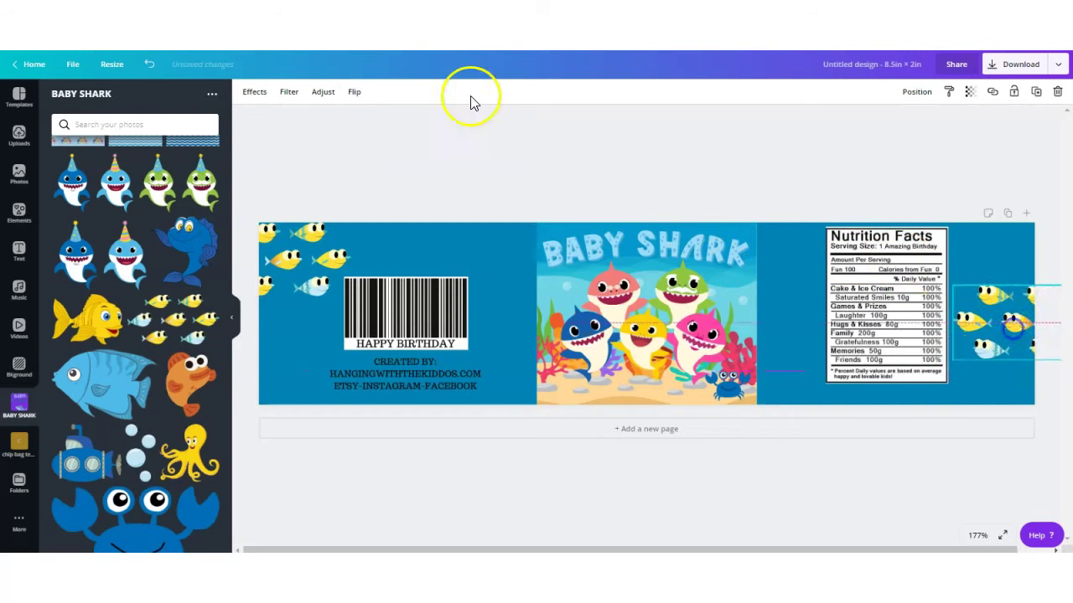
left_click(460, 148)
Add the pink fox with the diving mask and place it over the barcode's right edge, slightly enlarged.
left_click_drag(224, 253, 244, 385)
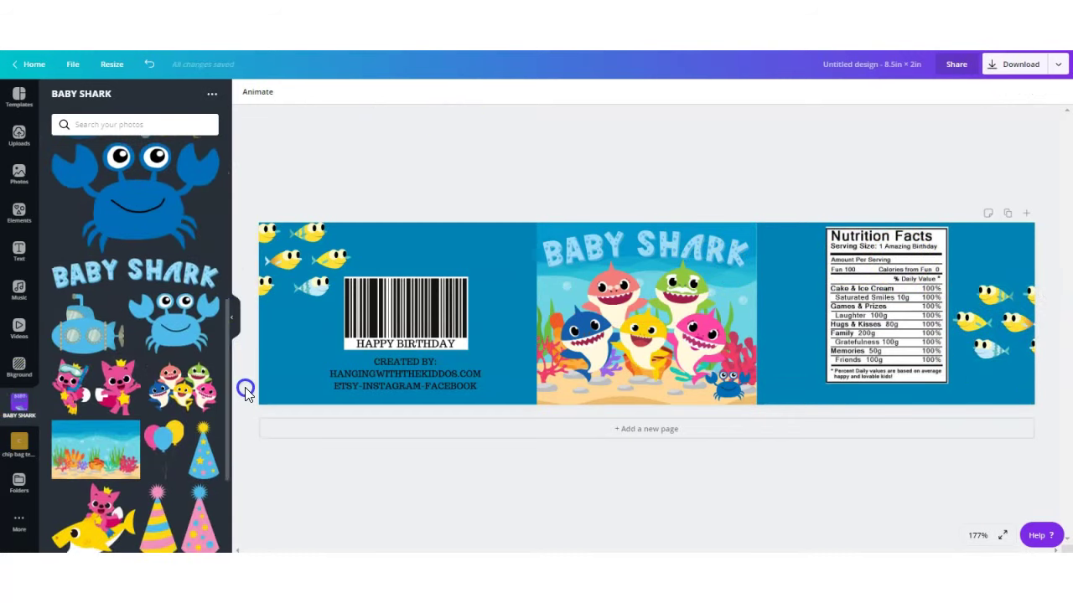
left_click_drag(67, 394, 645, 317)
left_click_drag(503, 300, 490, 294)
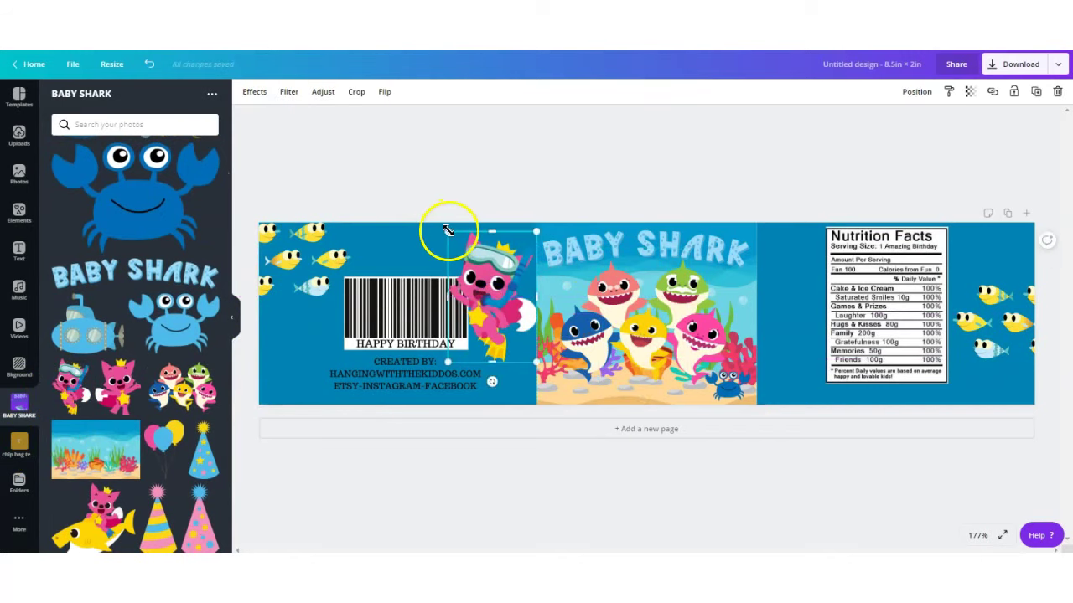
left_click_drag(442, 227, 423, 206)
left_click(423, 204)
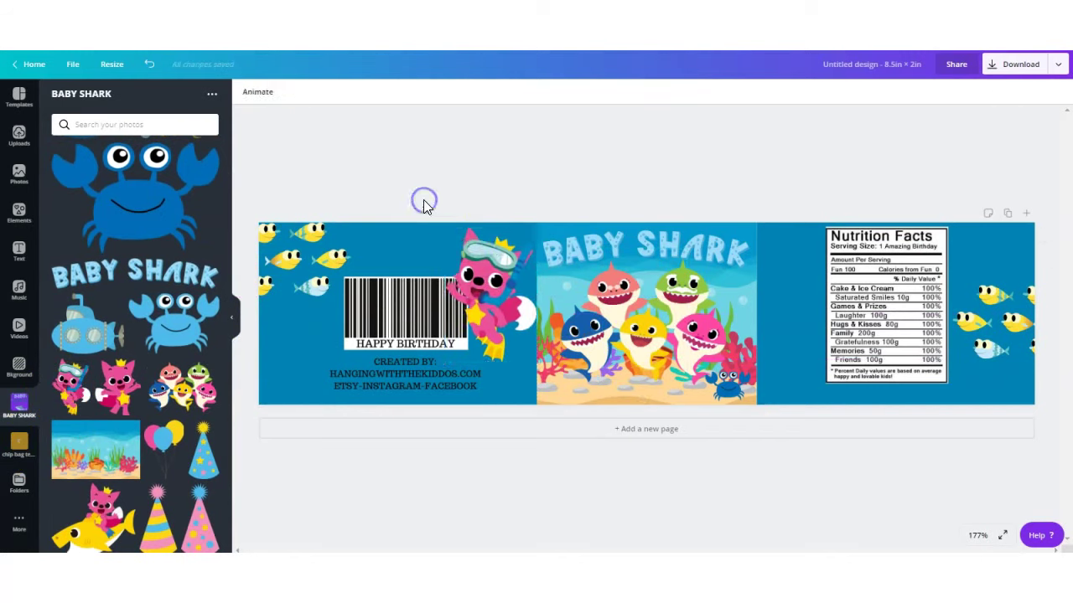
left_click(321, 537)
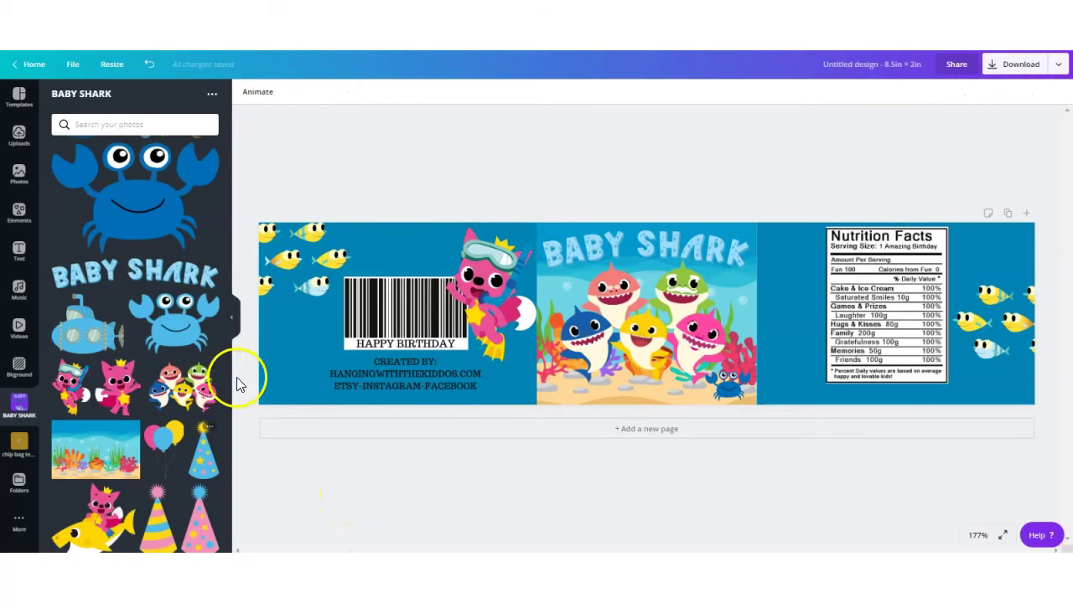
Add the orange fish, shrink it and place it between the center picture and the Nutrition Facts label.
scroll(227, 407, "up", 5)
left_click_drag(188, 236, 631, 310)
left_click_drag(790, 292, 797, 284)
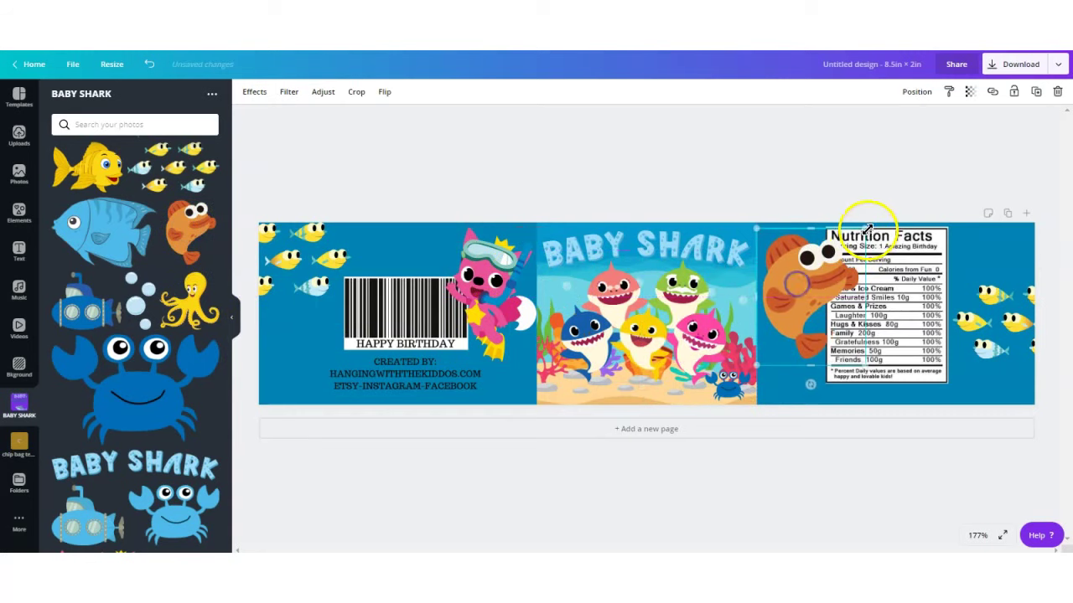
left_click_drag(833, 253, 819, 261)
left_click_drag(785, 311, 790, 293)
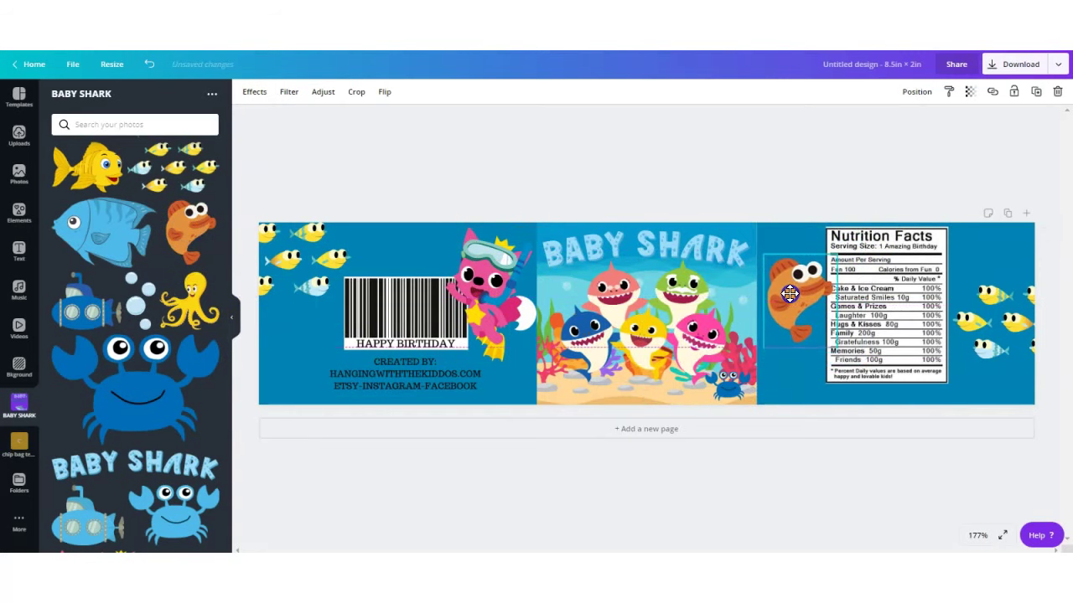
left_click(776, 179)
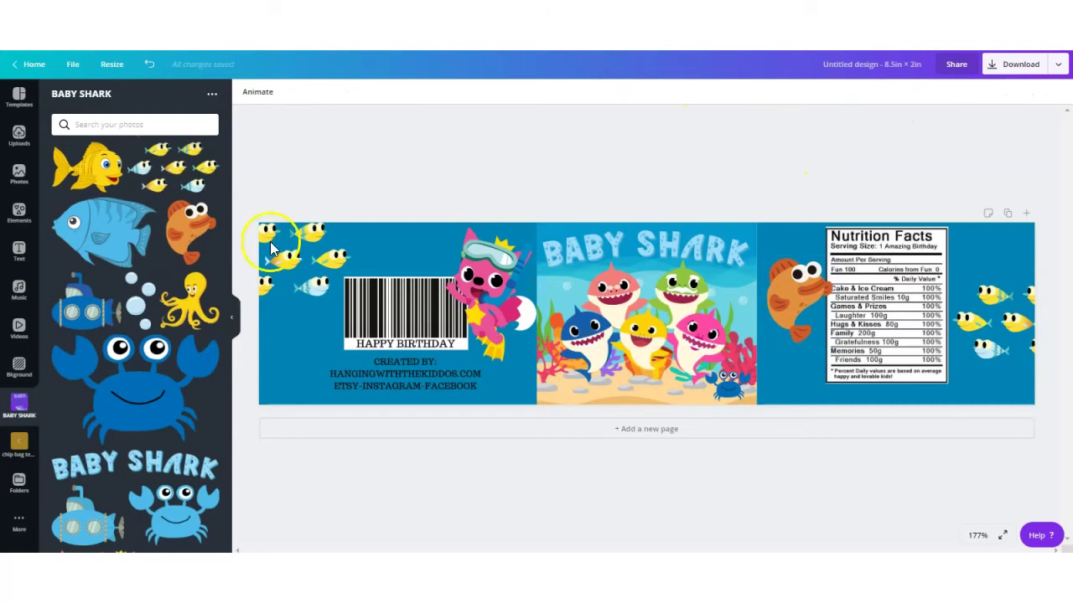
Add the dark blue wave pattern and move the credit text, barcode and pink fox lower on the left panel.
left_click_drag(228, 295, 229, 170)
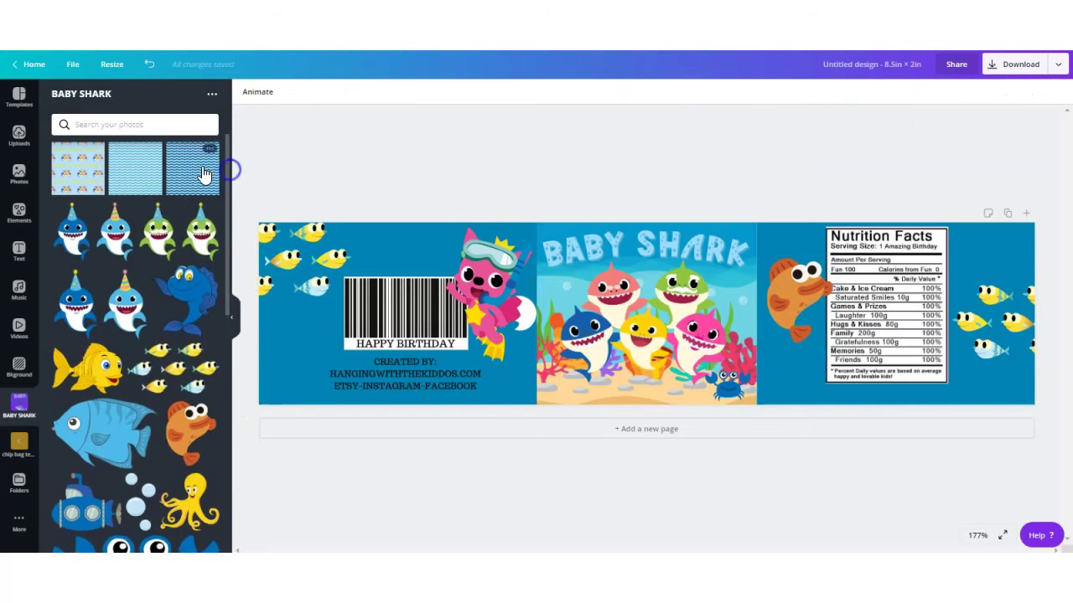
left_click(191, 173)
left_click_drag(399, 379, 397, 385)
left_click_drag(404, 300, 405, 319)
left_click(498, 250)
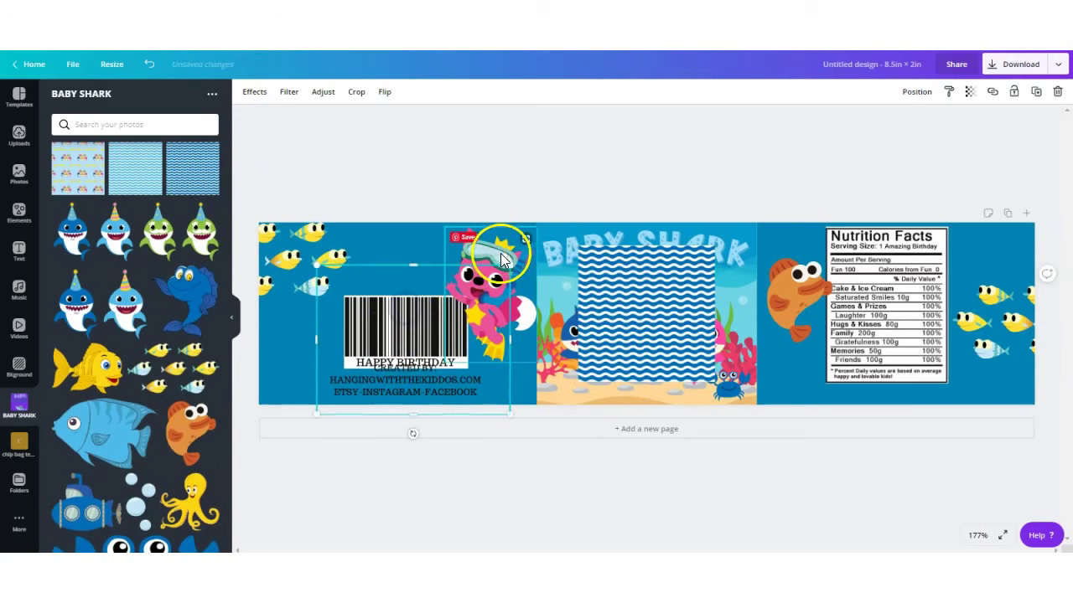
left_click_drag(498, 307, 497, 354)
Position the wave pattern and a duplicate side by side as a border along the left panel's top edge.
left_click_drag(670, 274, 533, 245)
left_click(1035, 91)
left_click(346, 236)
left_click_drag(256, 252, 257, 248)
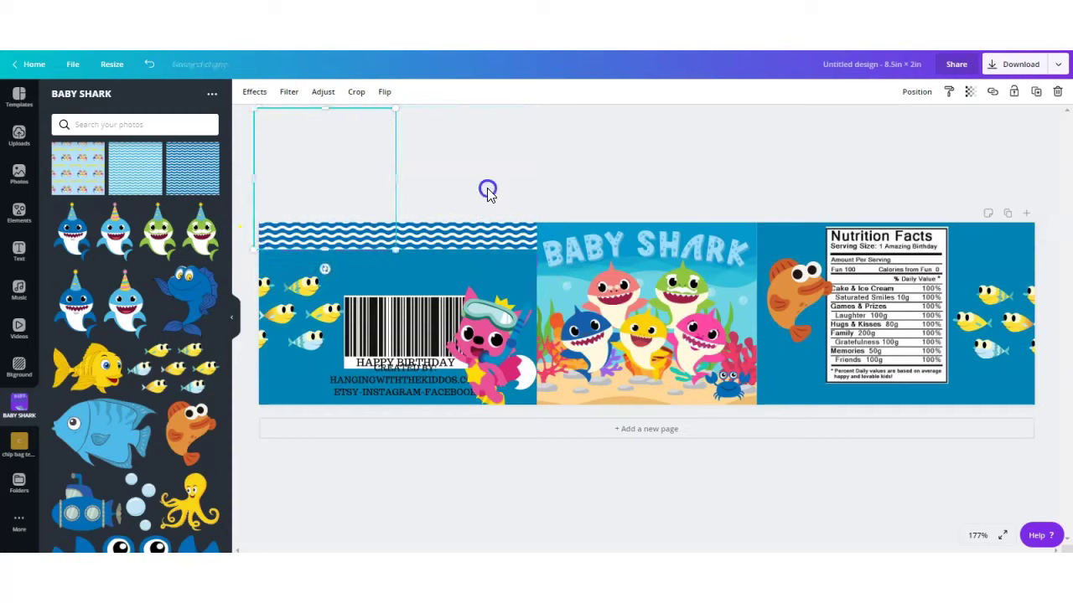
left_click(486, 187)
Move the school of fish, barcode, pink fox and credit text up beneath the left panel's wave border.
left_click_drag(288, 315, 289, 289)
left_click(408, 306)
left_click_drag(408, 305, 408, 270)
left_click(503, 402)
left_click_drag(493, 335, 493, 298)
left_click_drag(390, 381, 395, 357)
Duplicate the wave pattern twice and place the copies side by side along the left panel's bottom edge.
left_click(308, 226)
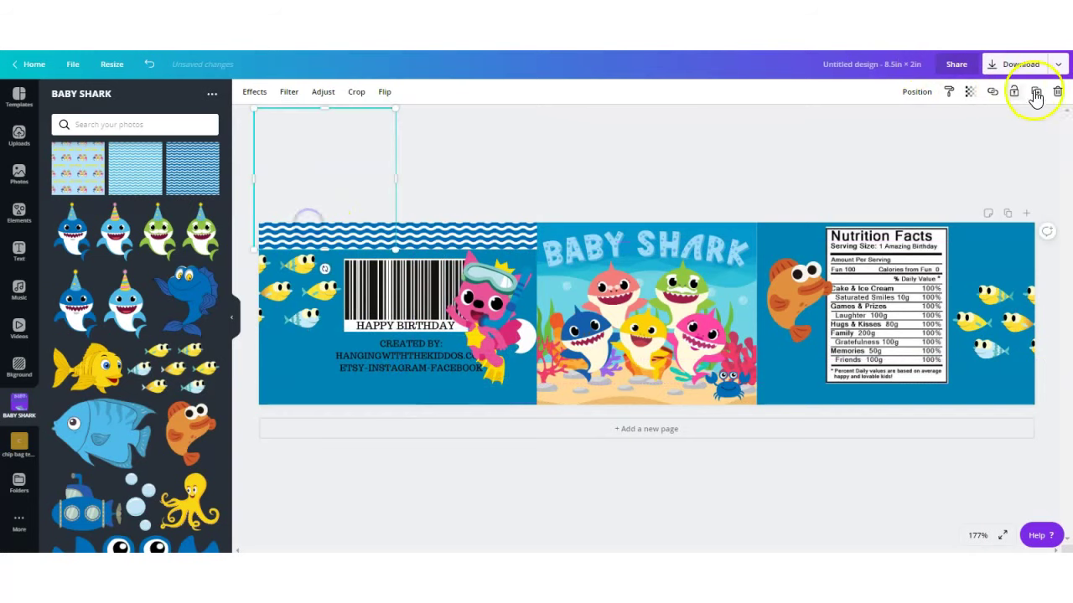
left_click(1036, 91)
left_click_drag(370, 231, 353, 491)
left_click(1038, 91)
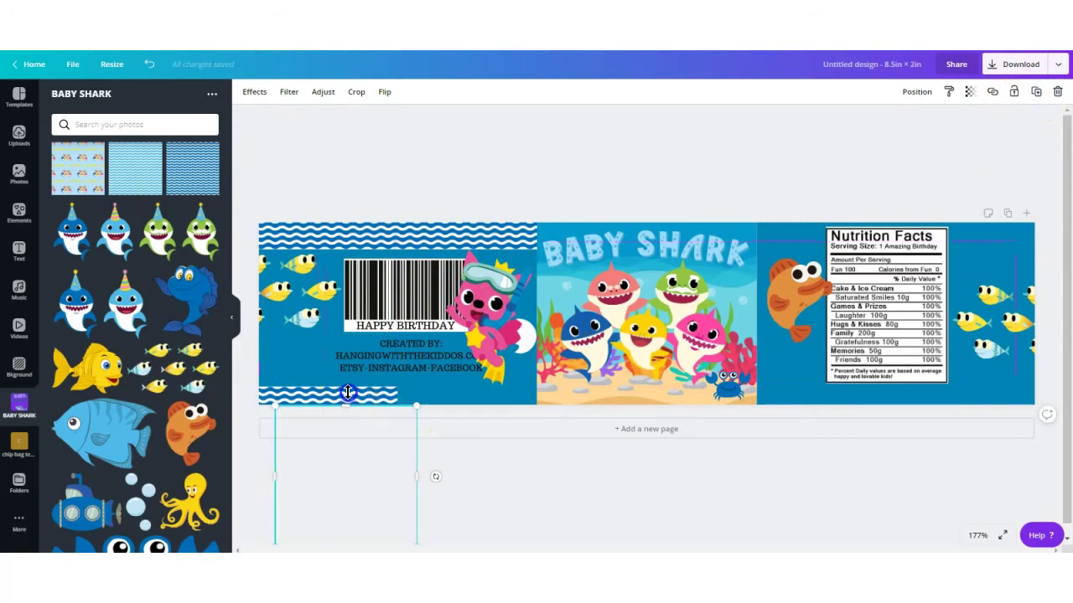
left_click_drag(349, 386, 351, 385)
left_click(460, 408)
left_click_drag(429, 404, 508, 393)
left_click(608, 183)
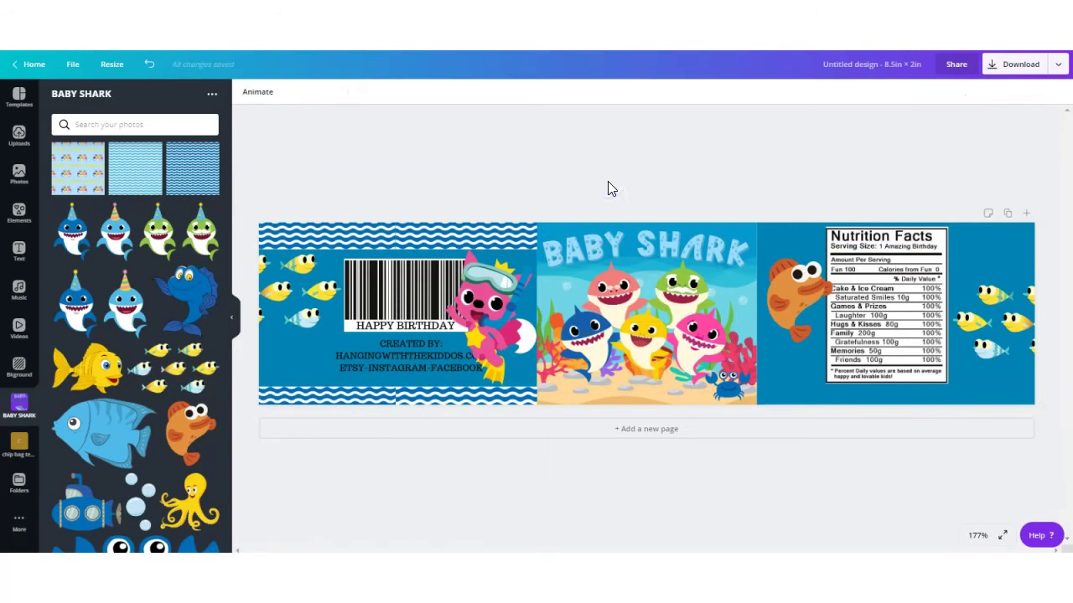
Shrink the pink fox so that it sits beside the barcode without covering the credit text.
left_click(501, 319)
mouse_move(460, 355)
left_mouse_down()
mouse_move(474, 362)
mouse_move(473, 348)
left_mouse_up()
left_click(493, 194)
Shrink the Nutrition Facts label and reposition it slightly to the right on its panel.
left_click(921, 269)
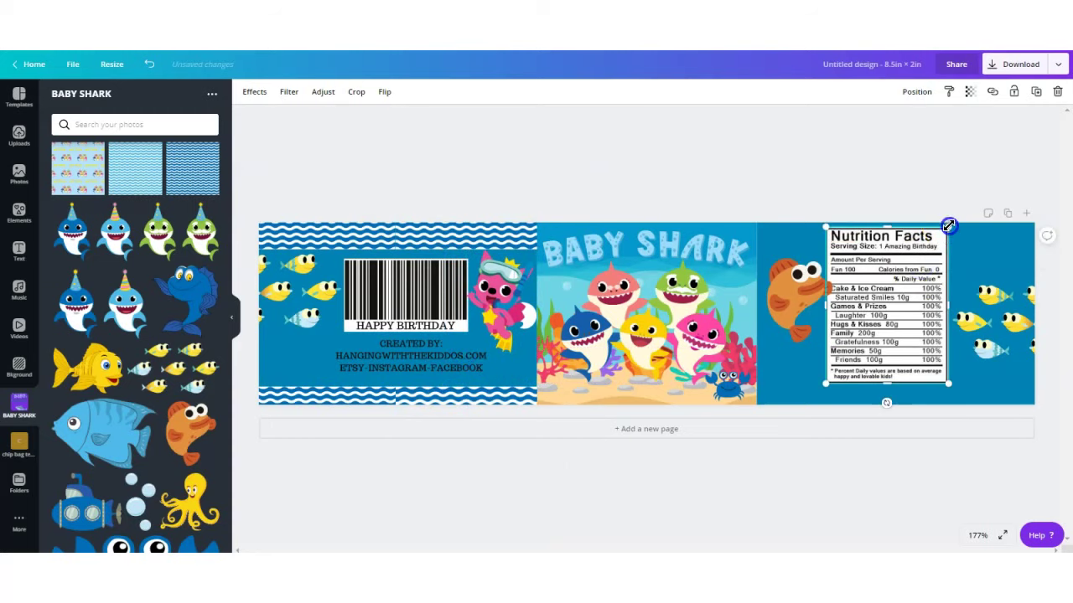
left_click_drag(938, 251, 922, 270)
left_click_drag(890, 309, 919, 297)
Duplicate the wave pattern and align the copies side by side along the right panel's top edge.
left_click(491, 229)
left_click(1036, 94)
left_click_drag(719, 228, 978, 216)
left_click(1037, 92)
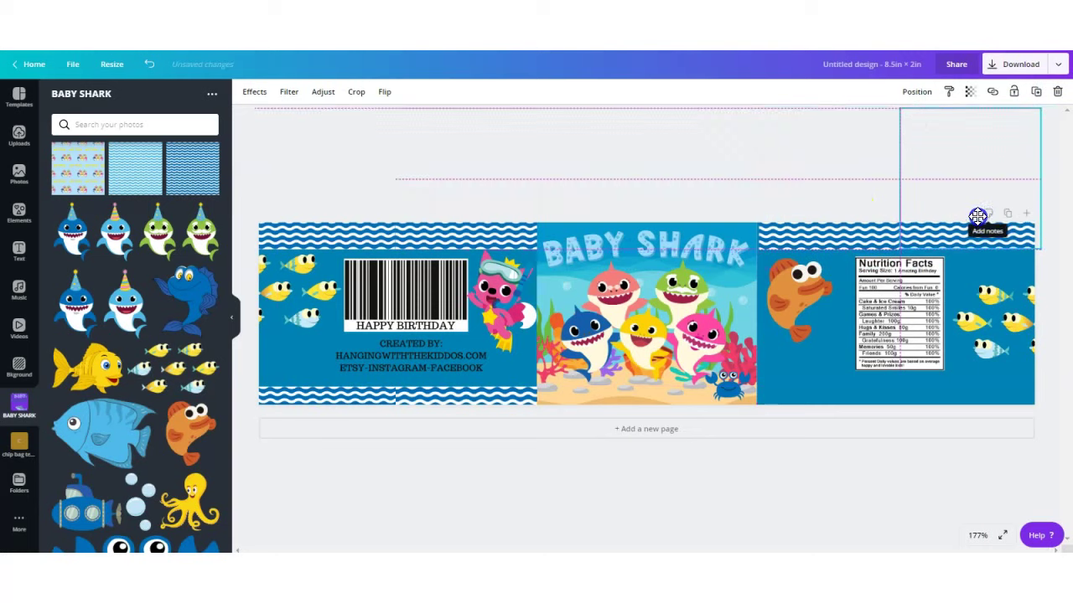
left_click(849, 226)
left_click_drag(840, 231, 845, 231)
left_click_drag(975, 238, 968, 236)
Duplicate the wave pattern again and place the copies side by side along the right panel's bottom edge.
left_click(1036, 92)
left_click_drag(867, 391, 826, 484)
left_click(994, 425)
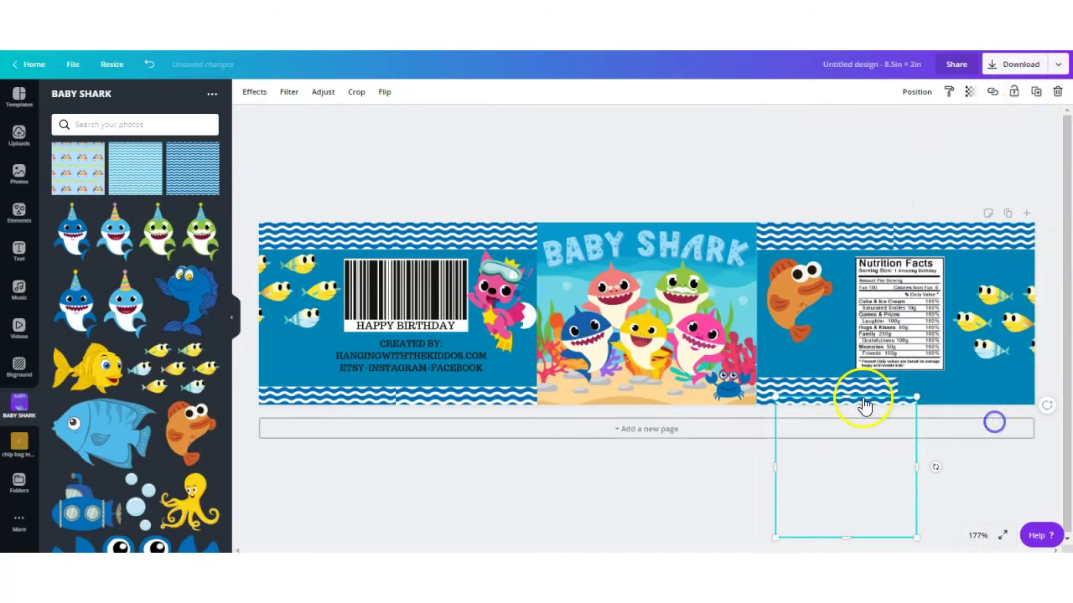
left_click_drag(1066, 237, 1065, 217)
left_click(870, 309)
left_click_drag(953, 296, 984, 290)
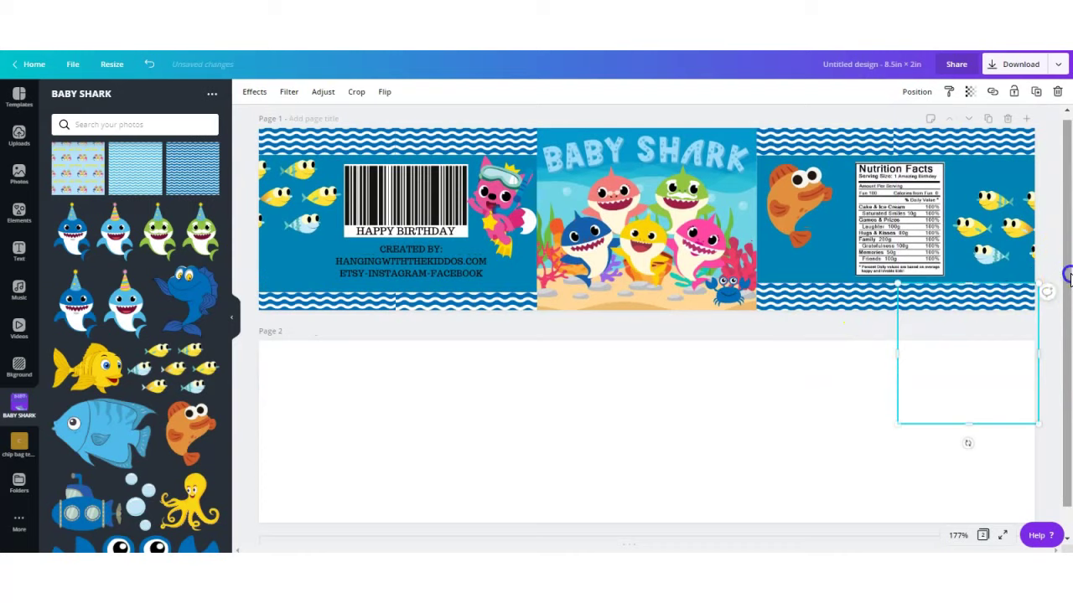
left_click_drag(1069, 279, 1069, 272)
Nudge the orange fish closer to the Nutrition Facts label and move the right school of fish slightly up.
left_click(802, 219)
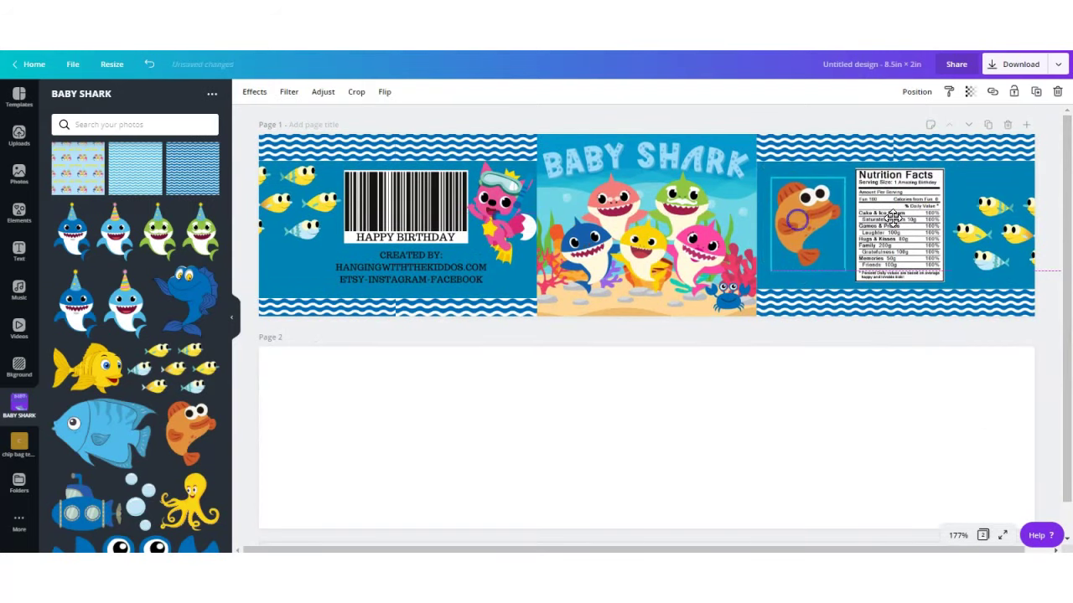
left_click_drag(1003, 229, 1001, 222)
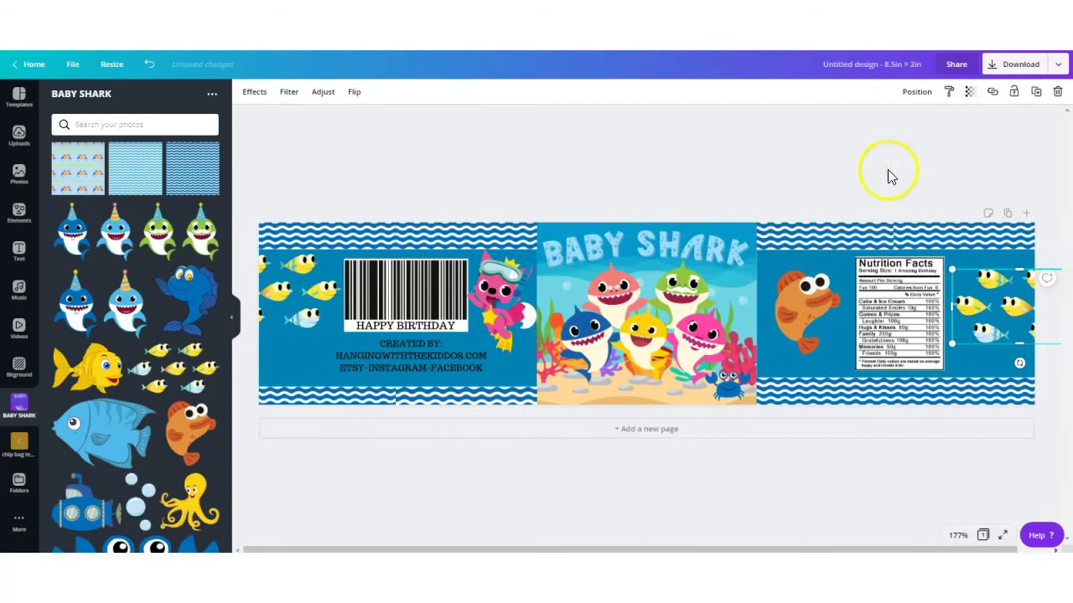
left_click(889, 172)
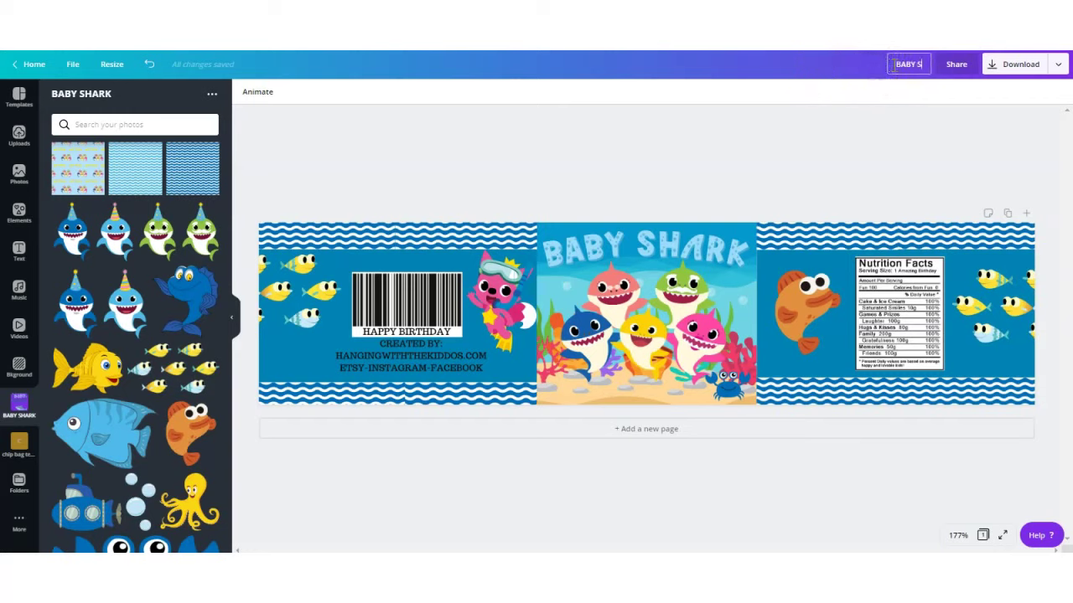
Open the download options for the finished label design.
left_click(1006, 67)
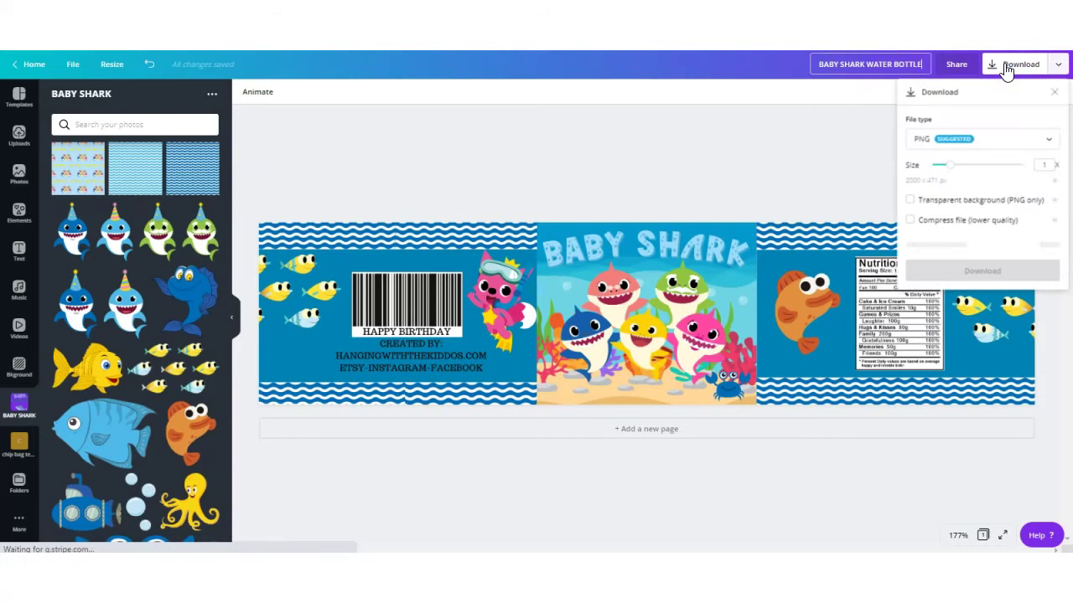